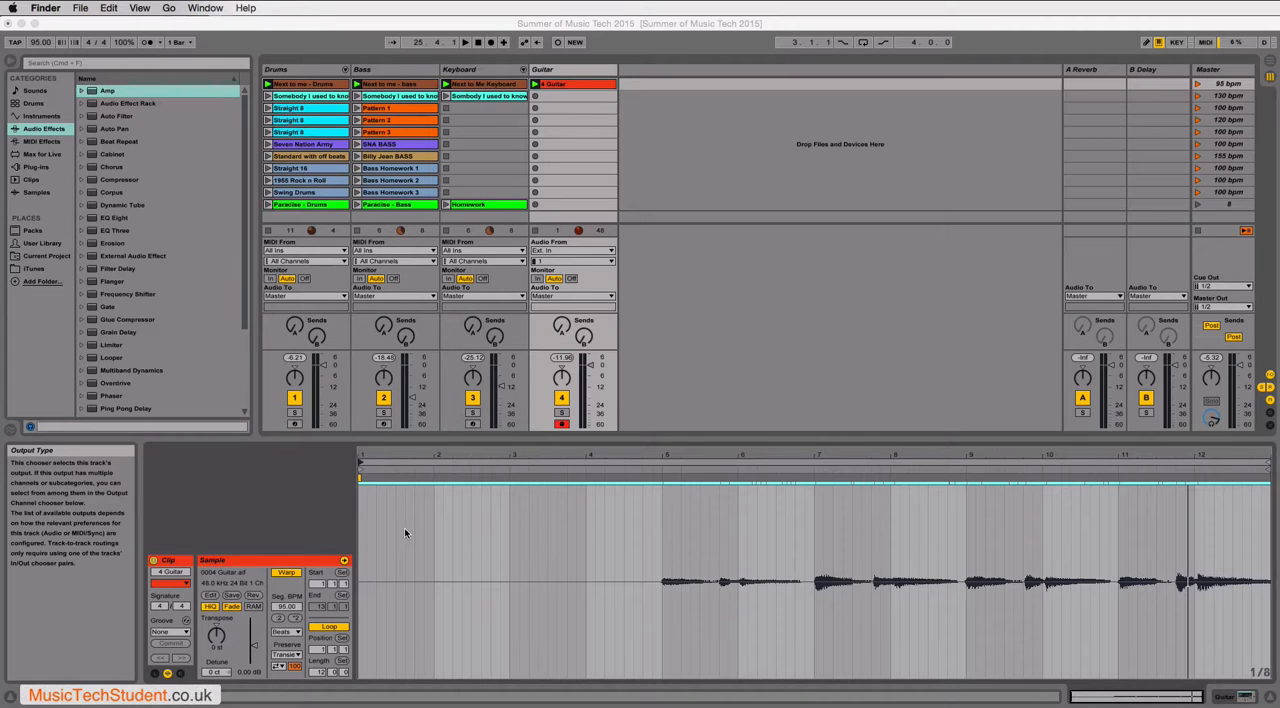
- Move the start of the guitar clip's loop to bar 11 so only the last two bars play
left_click(370, 510)
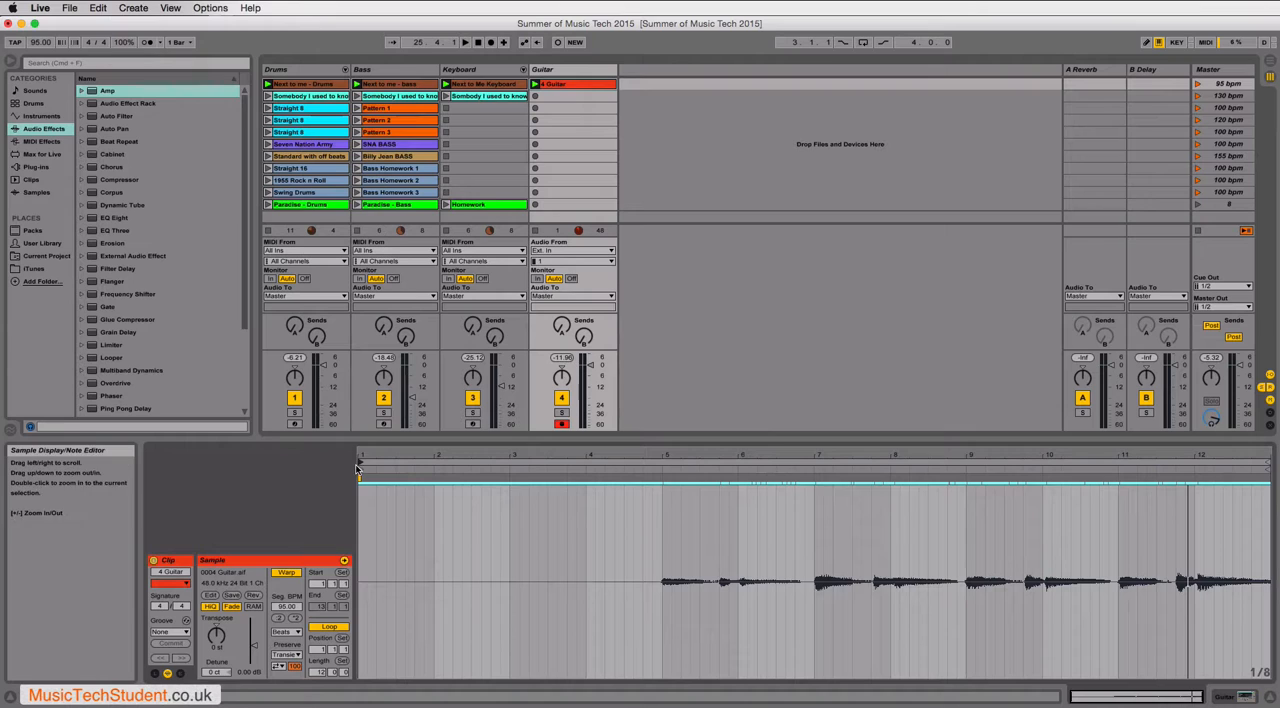
left_click_drag(357, 467, 1120, 467)
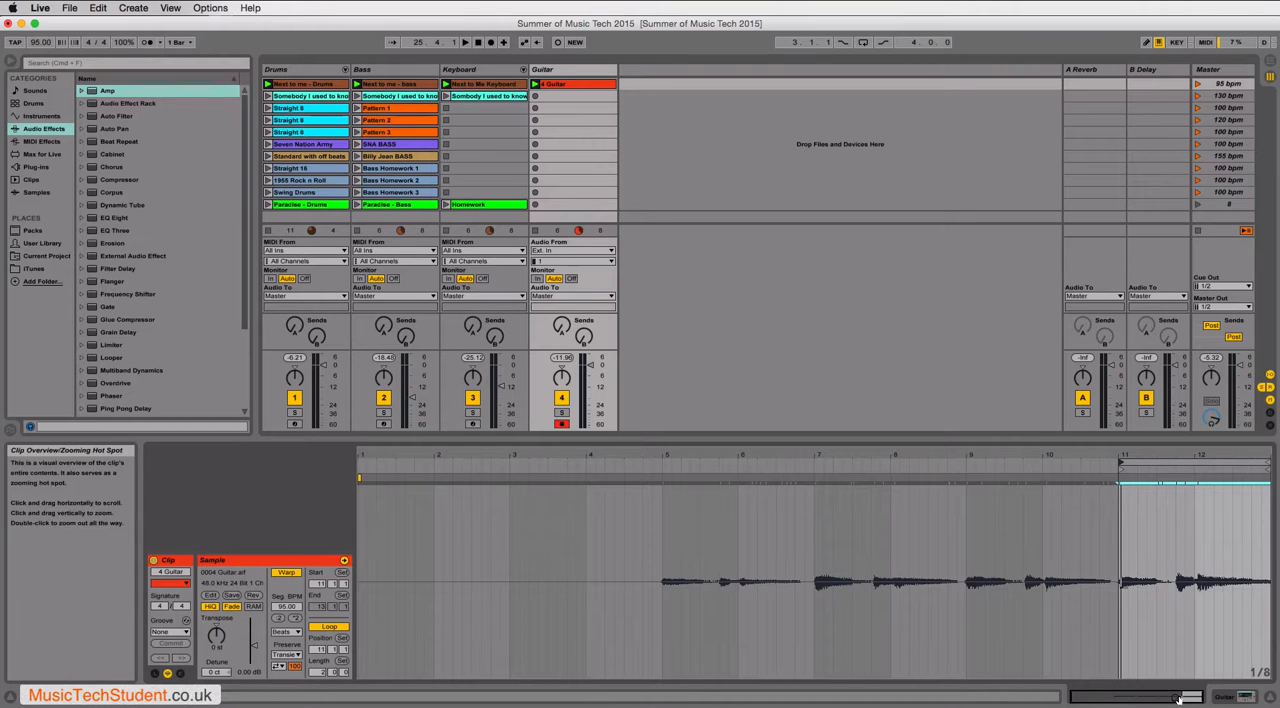
- Create warp markers on the guitar transients nearest 11, 11.4 and 12
left_click_drag(1176, 699, 1176, 707)
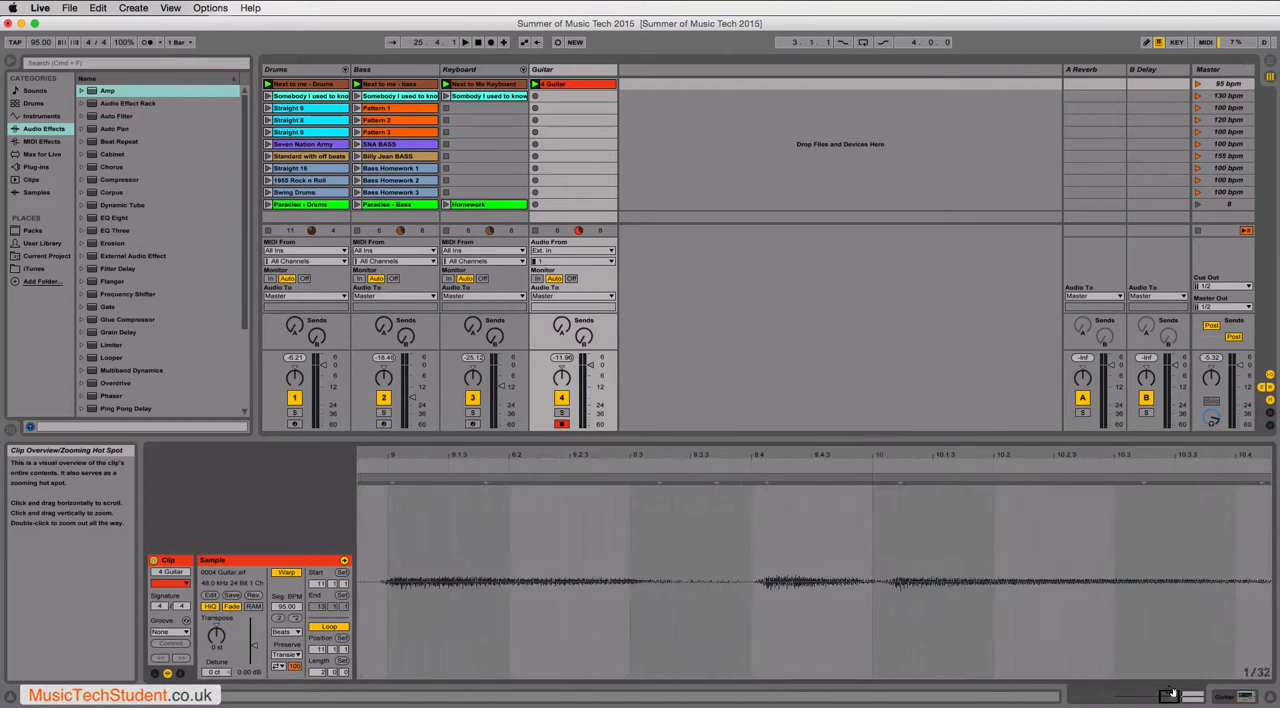
scroll(1136, 628, "right", 10)
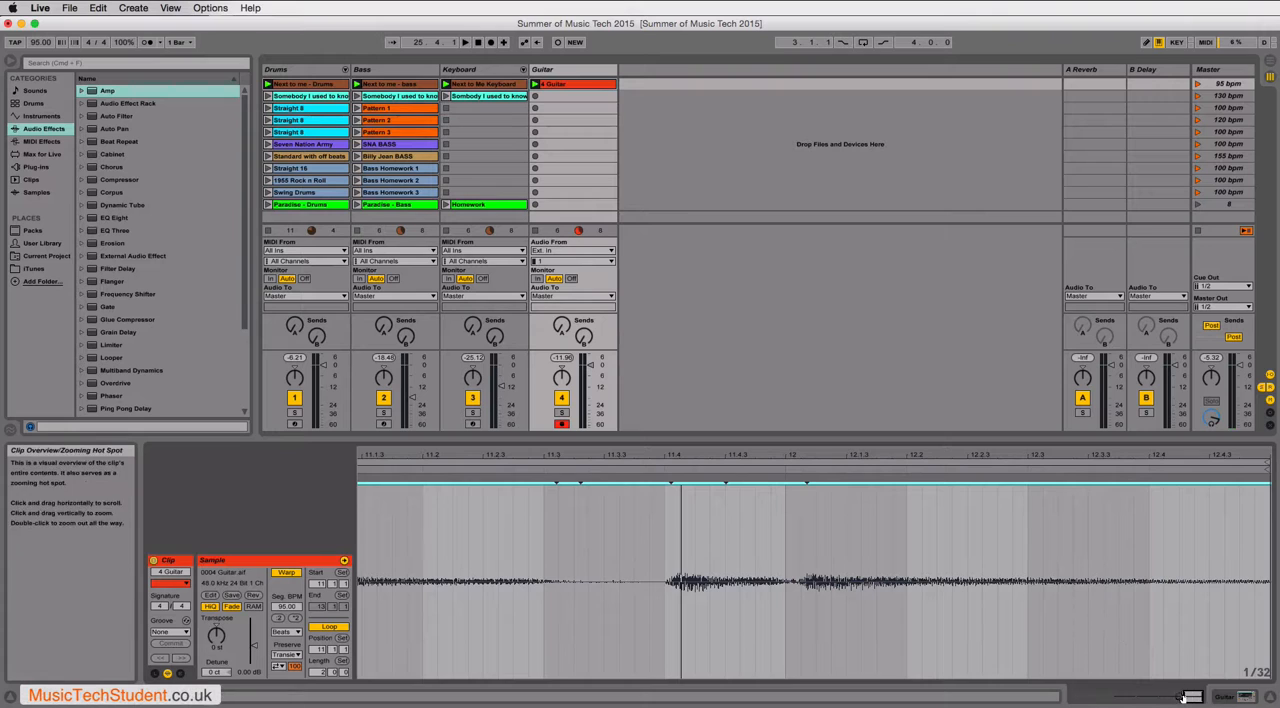
left_click_drag(1192, 697, 1189, 691)
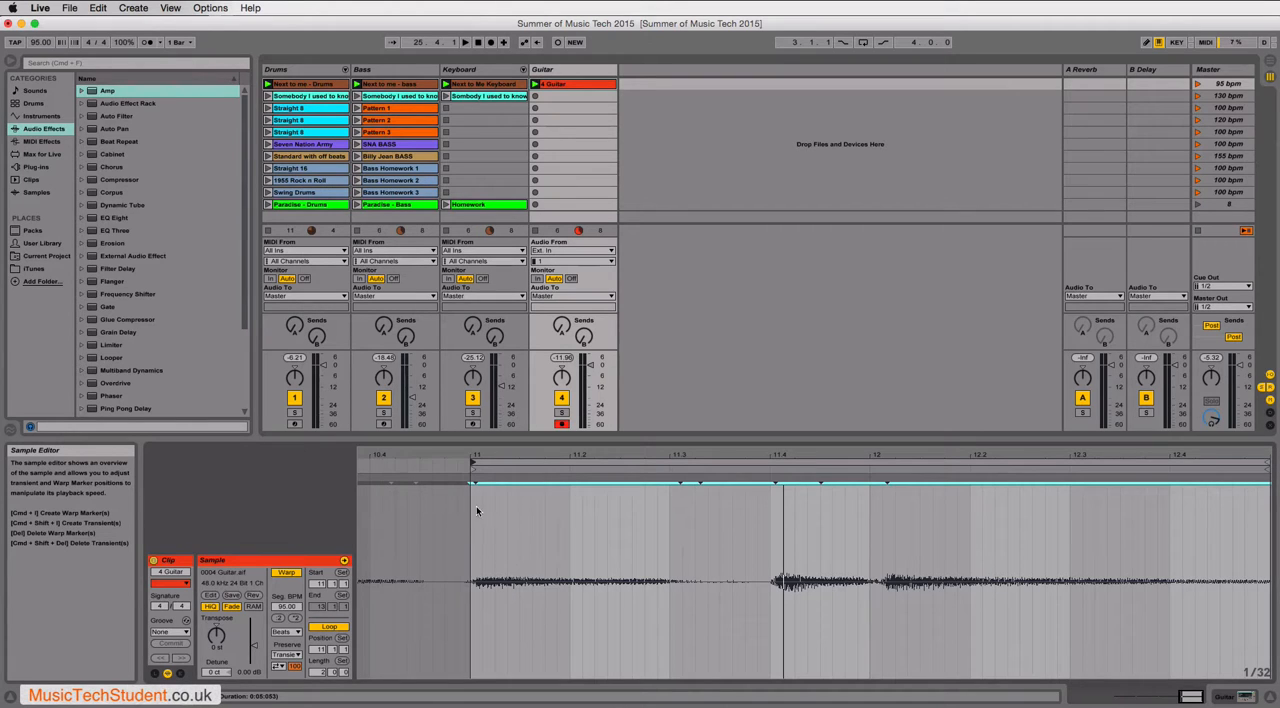
mouse_move(474, 481)
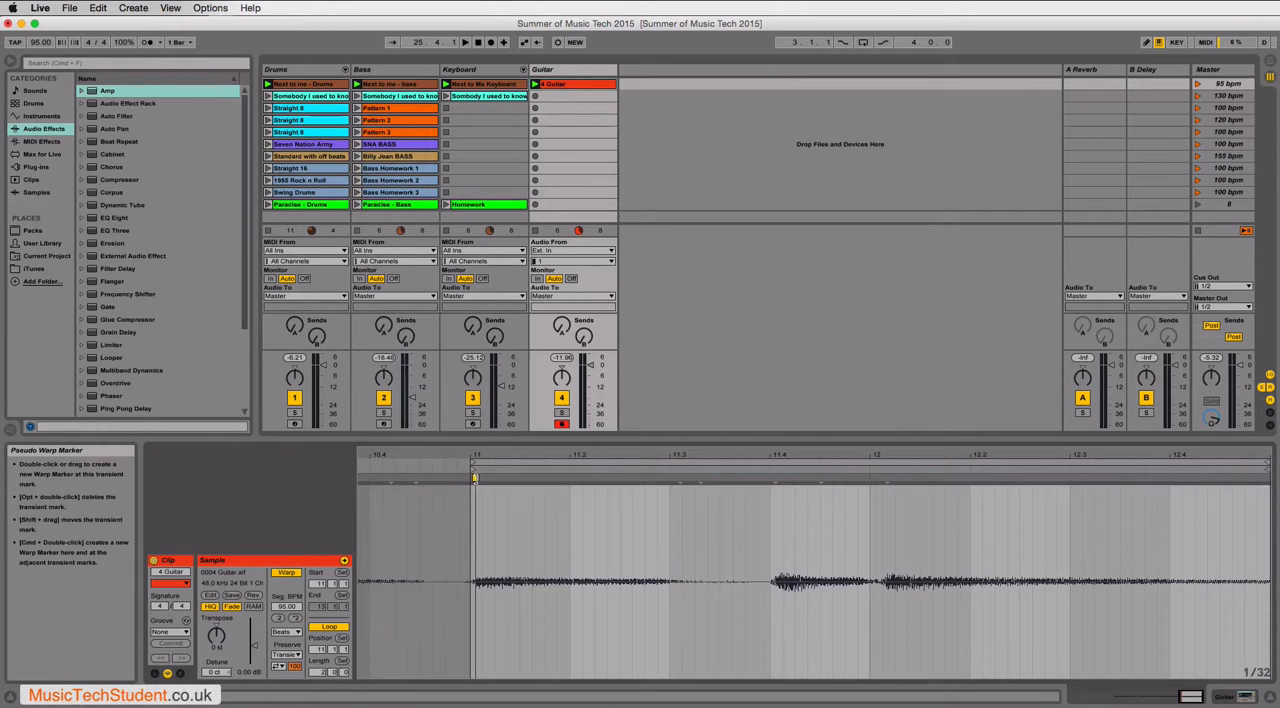
double_click(474, 478)
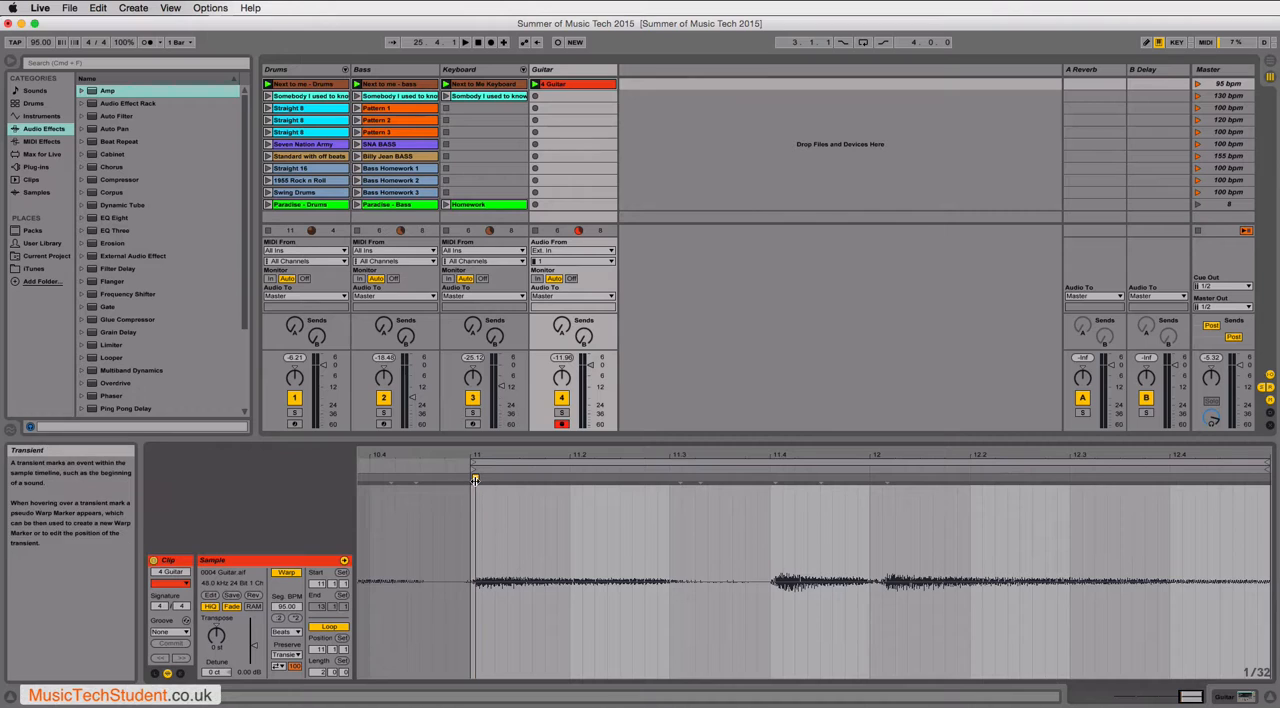
left_click_drag(474, 477, 470, 478)
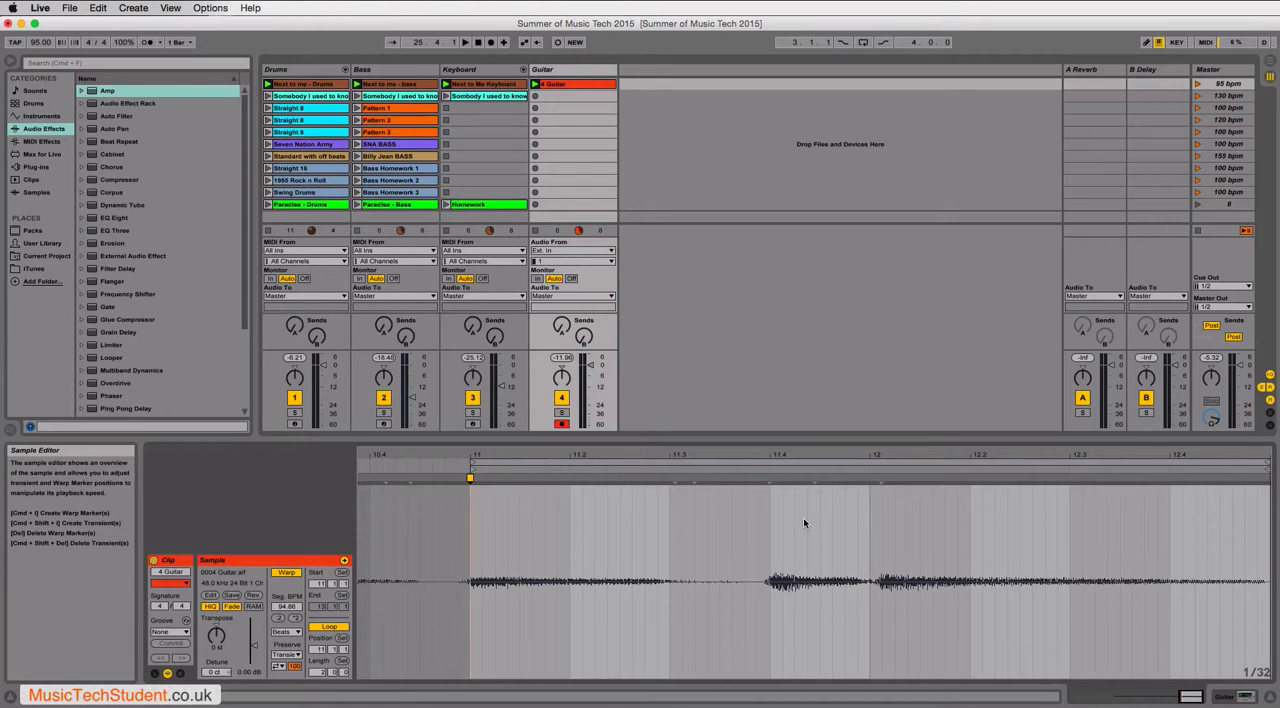
key("super+z")
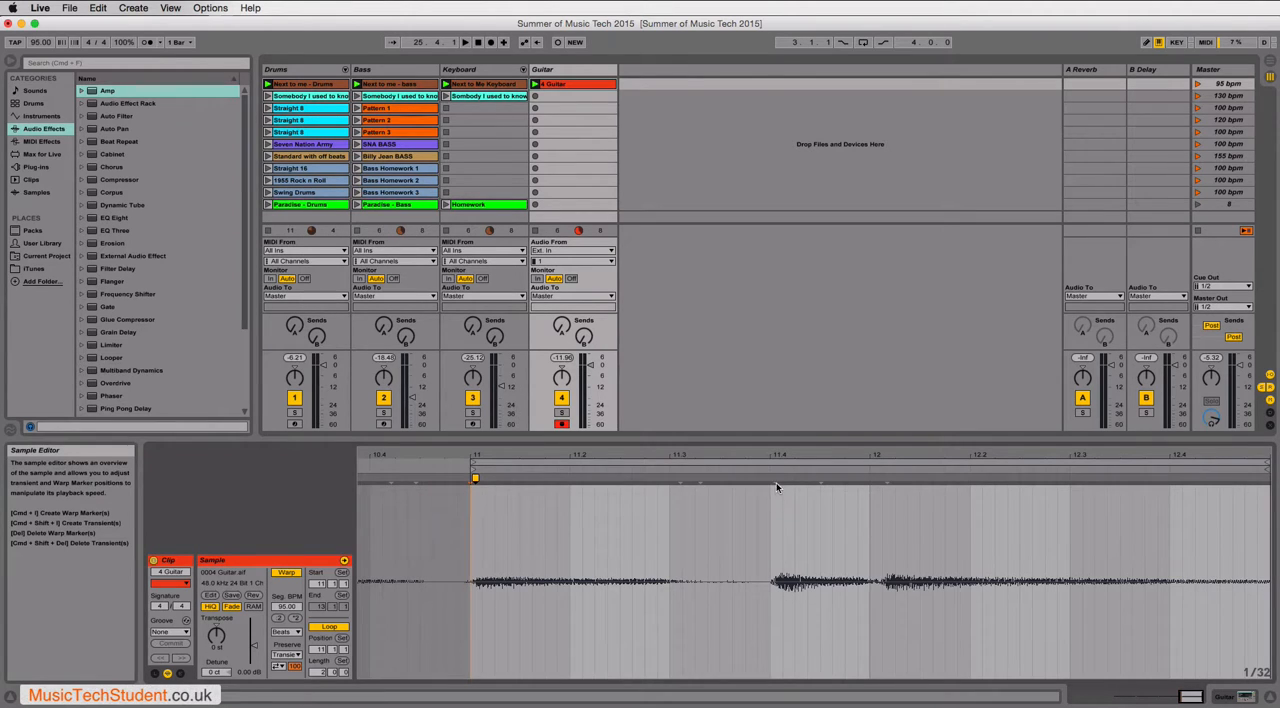
mouse_move(776, 482)
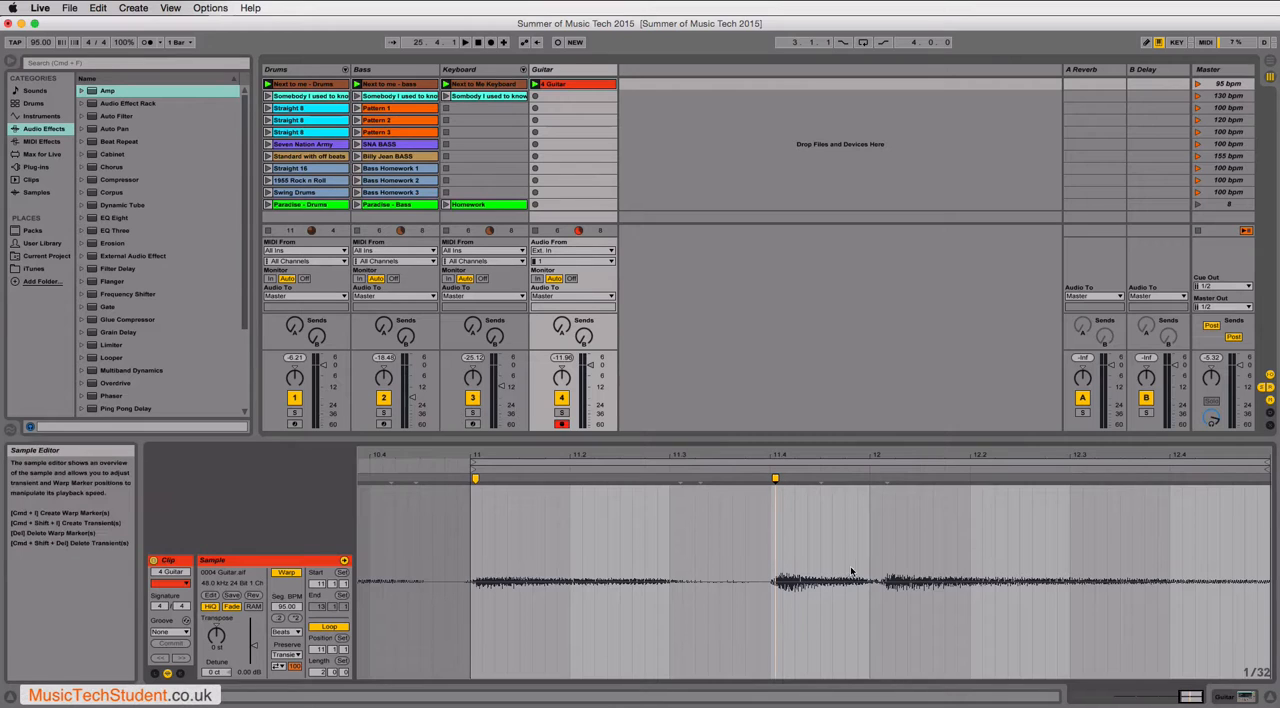
double_click(886, 484)
- Align the three guitar warp markers with the grid lines at 11, 11.4 and 12
left_click_drag(476, 479, 470, 479)
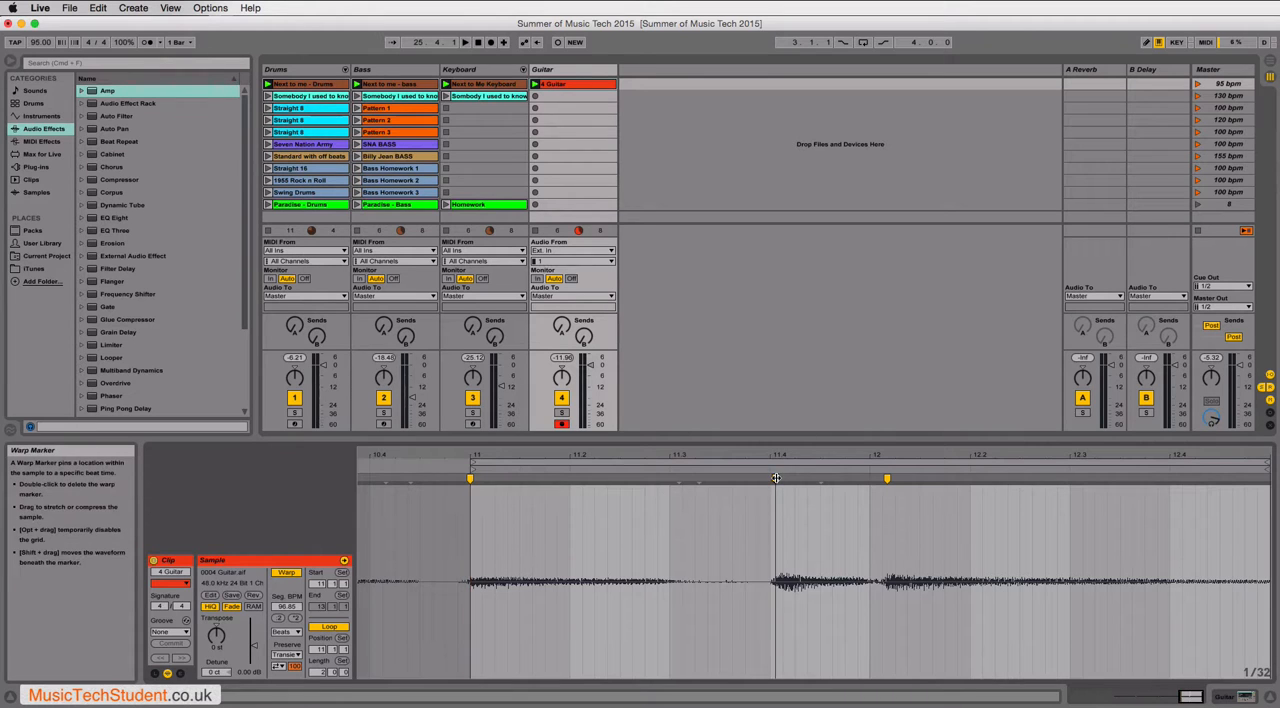
left_click_drag(777, 478, 771, 478)
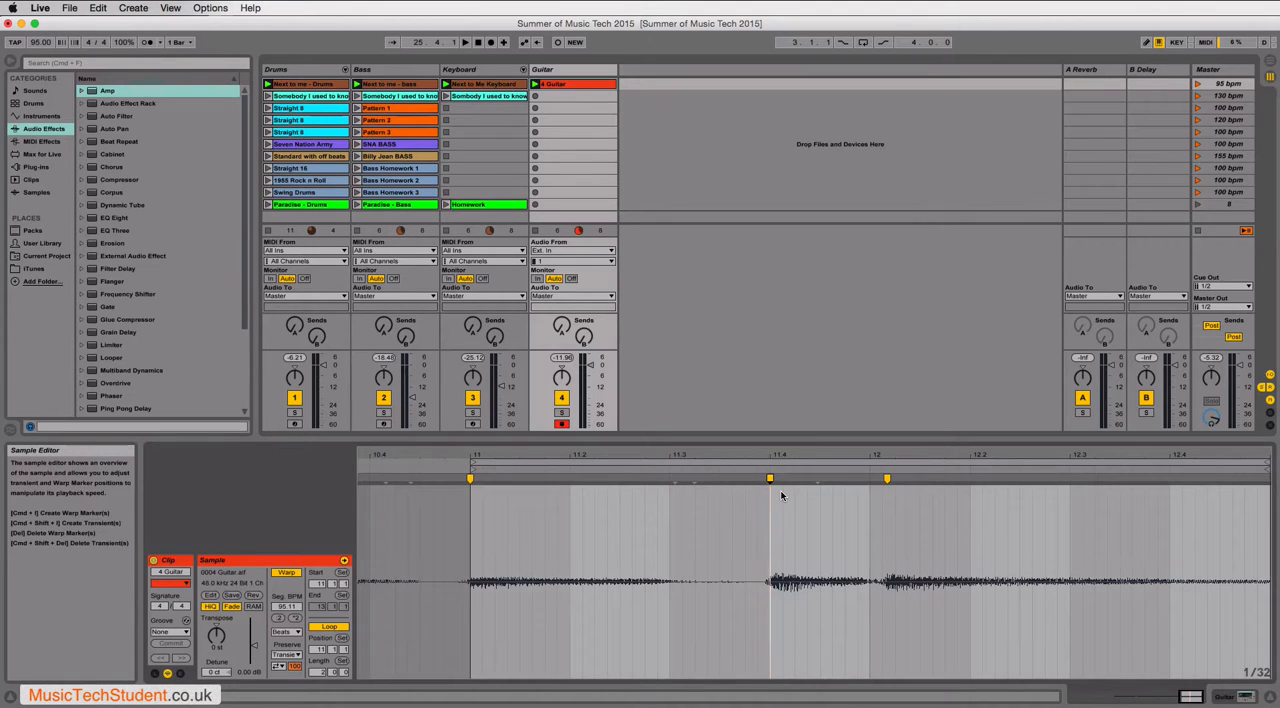
left_click_drag(886, 479, 871, 479)
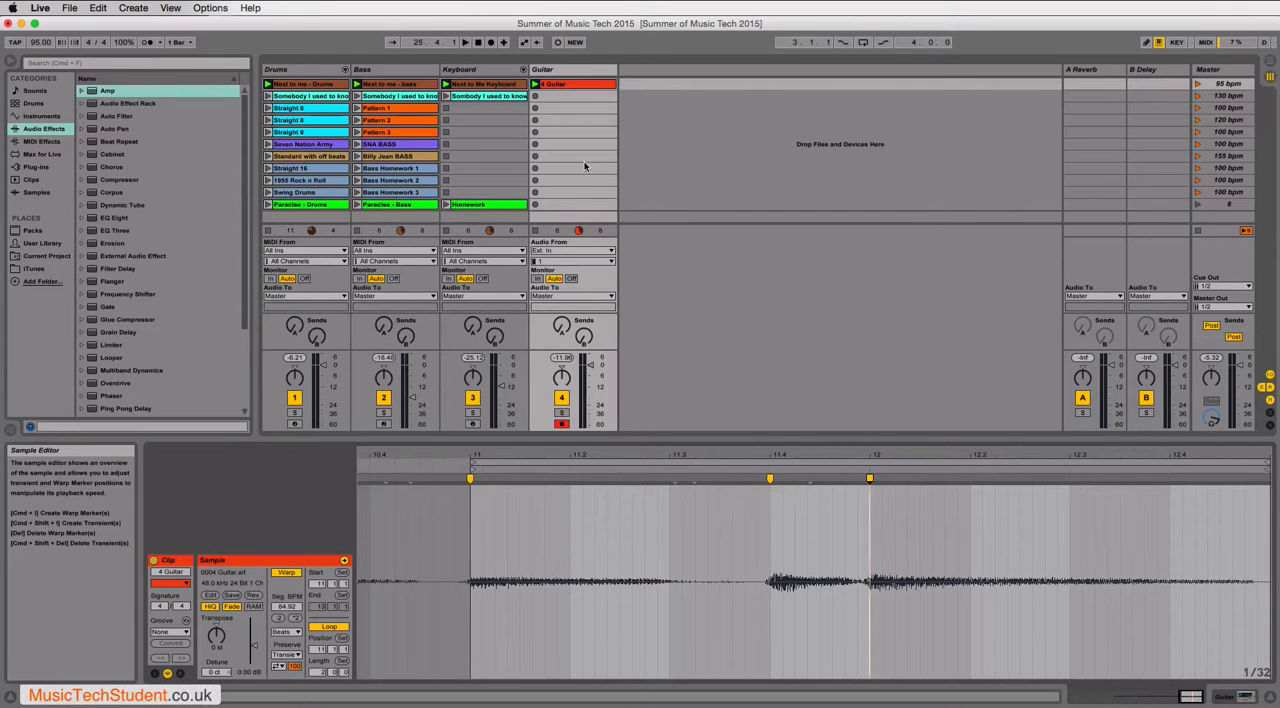
- Play the first scene to hear the aligned guitar with the other tracks, and check the guitar track's amp device
left_click(1198, 84)
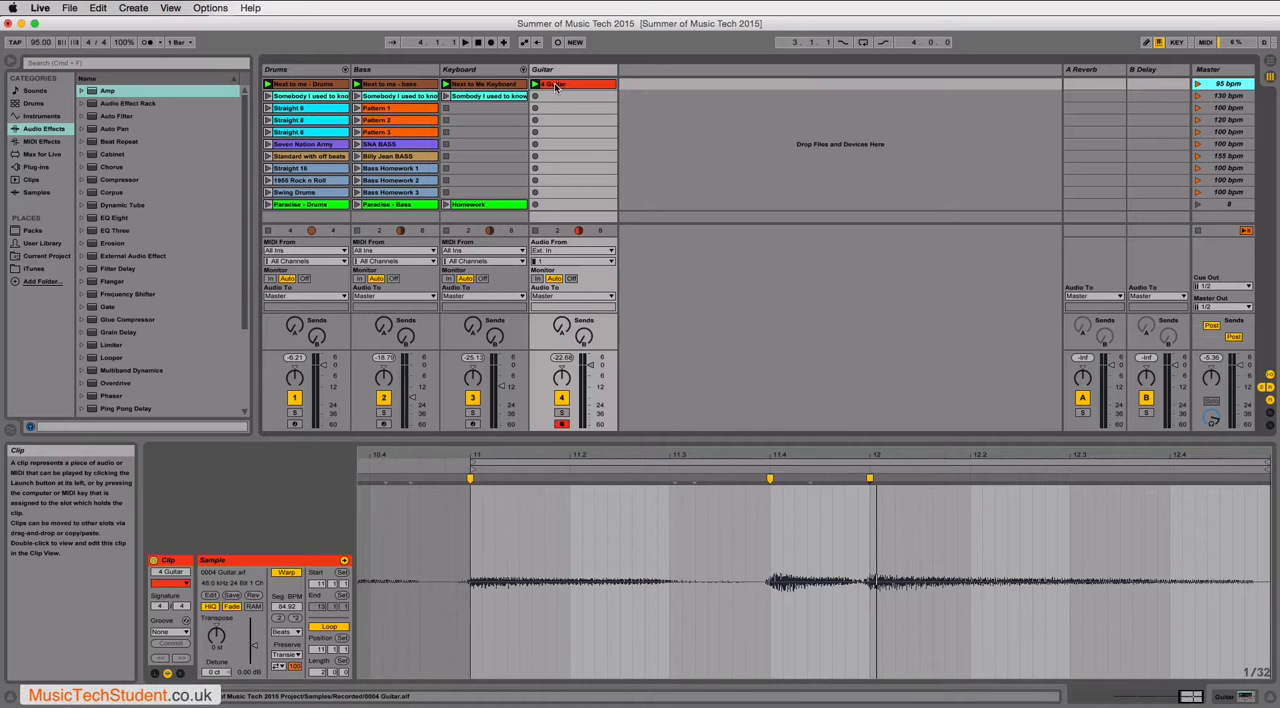
left_click(1226, 701)
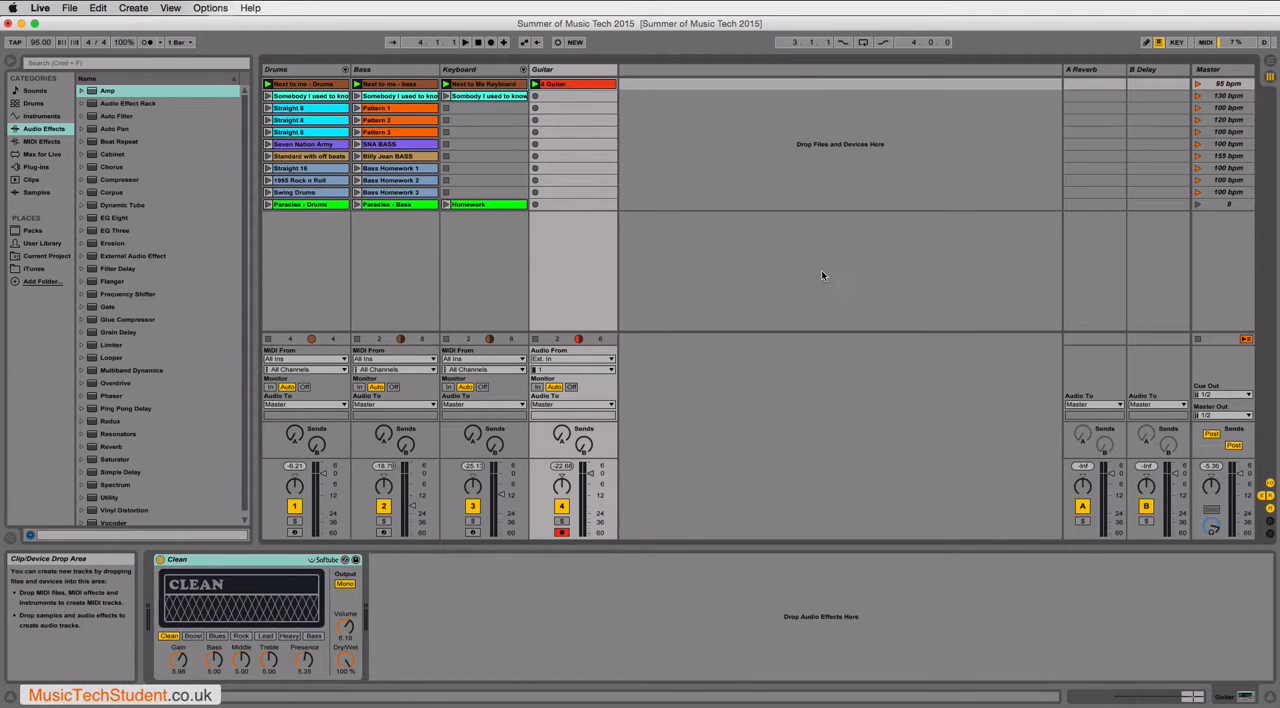
left_click(1176, 696)
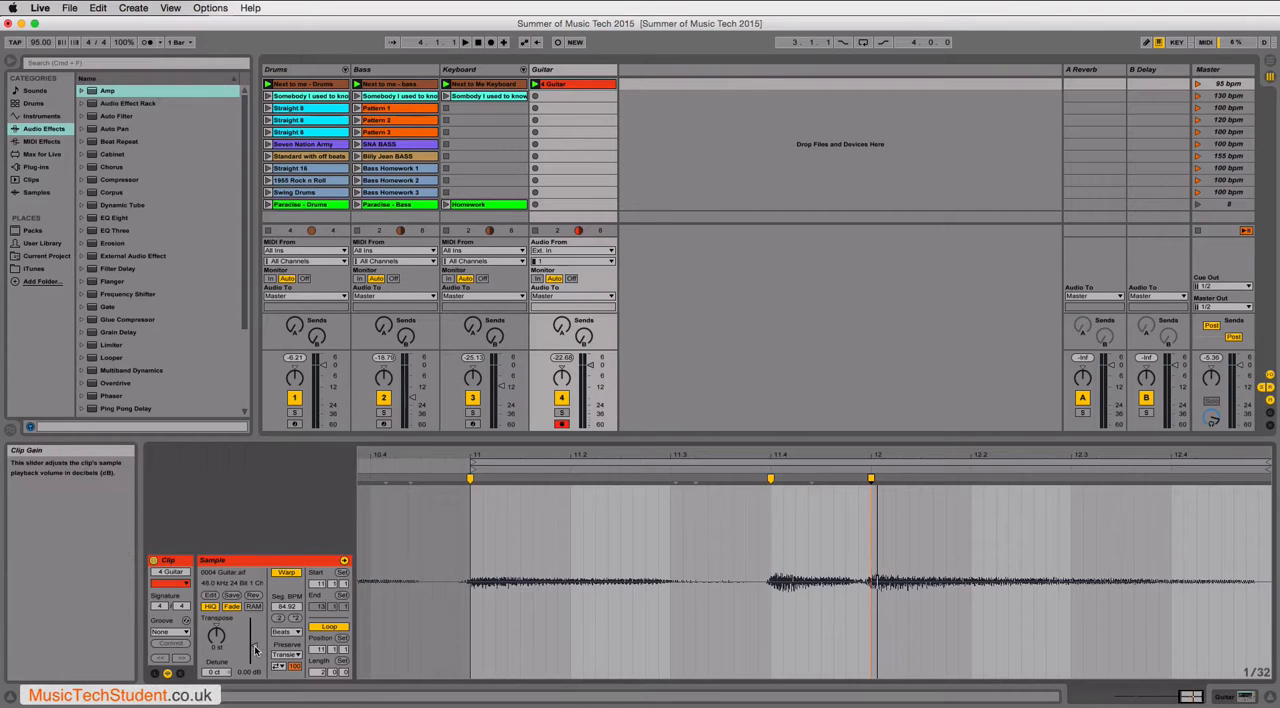
- Raise the guitar clip's gain to 10.6 dB, stop all clips and play the guitar on its own
left_click_drag(253, 636, 253, 605)
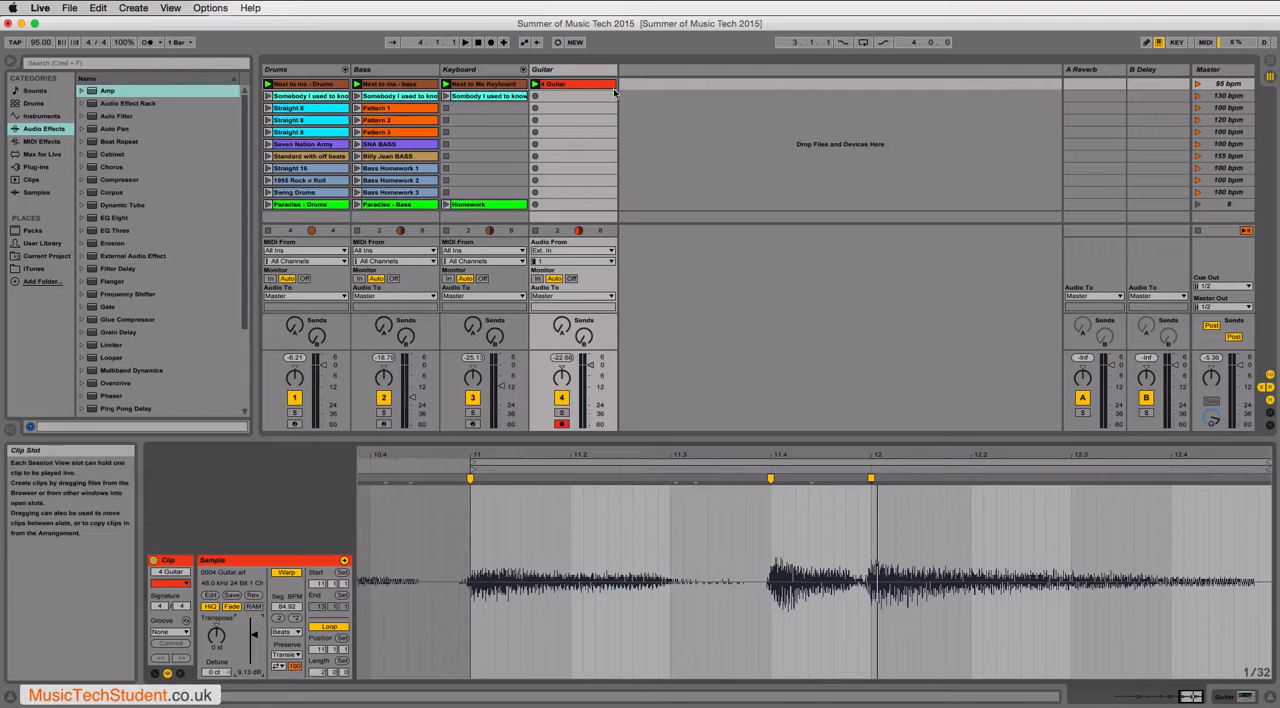
left_click(1197, 230)
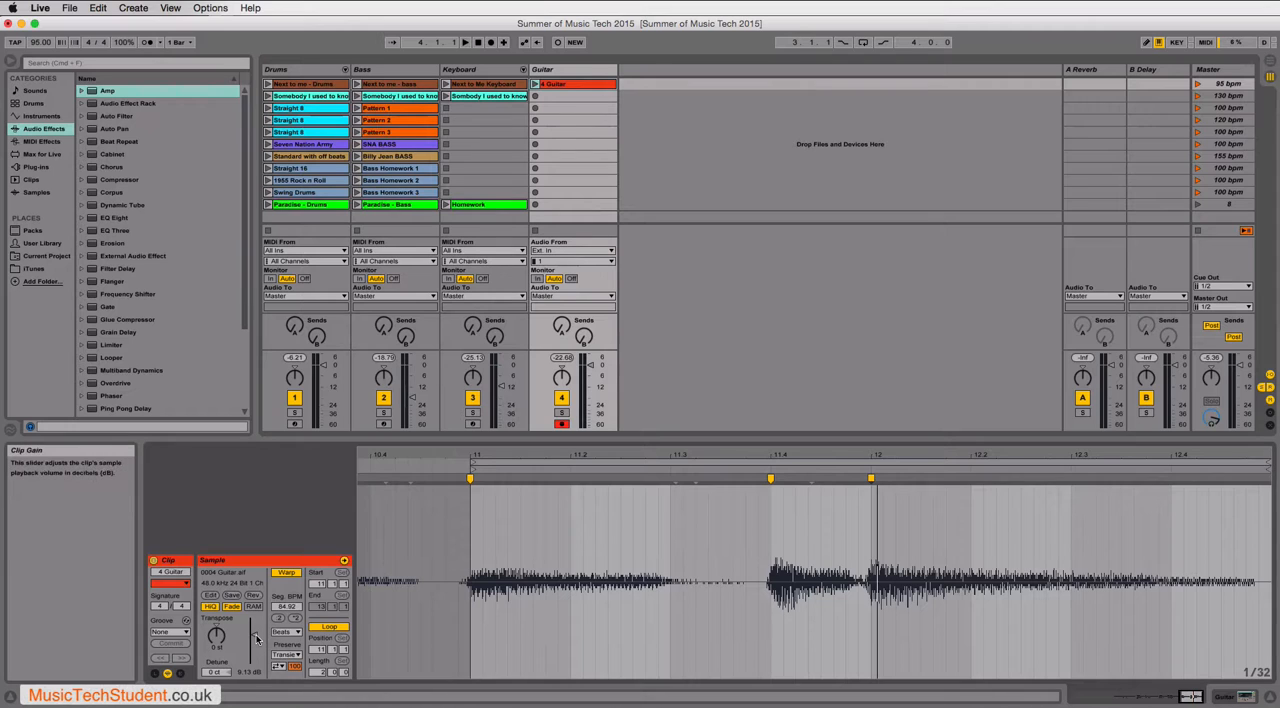
mouse_move(257, 638)
left_mouse_down()
mouse_move(257, 660)
mouse_move(254, 632)
left_mouse_up()
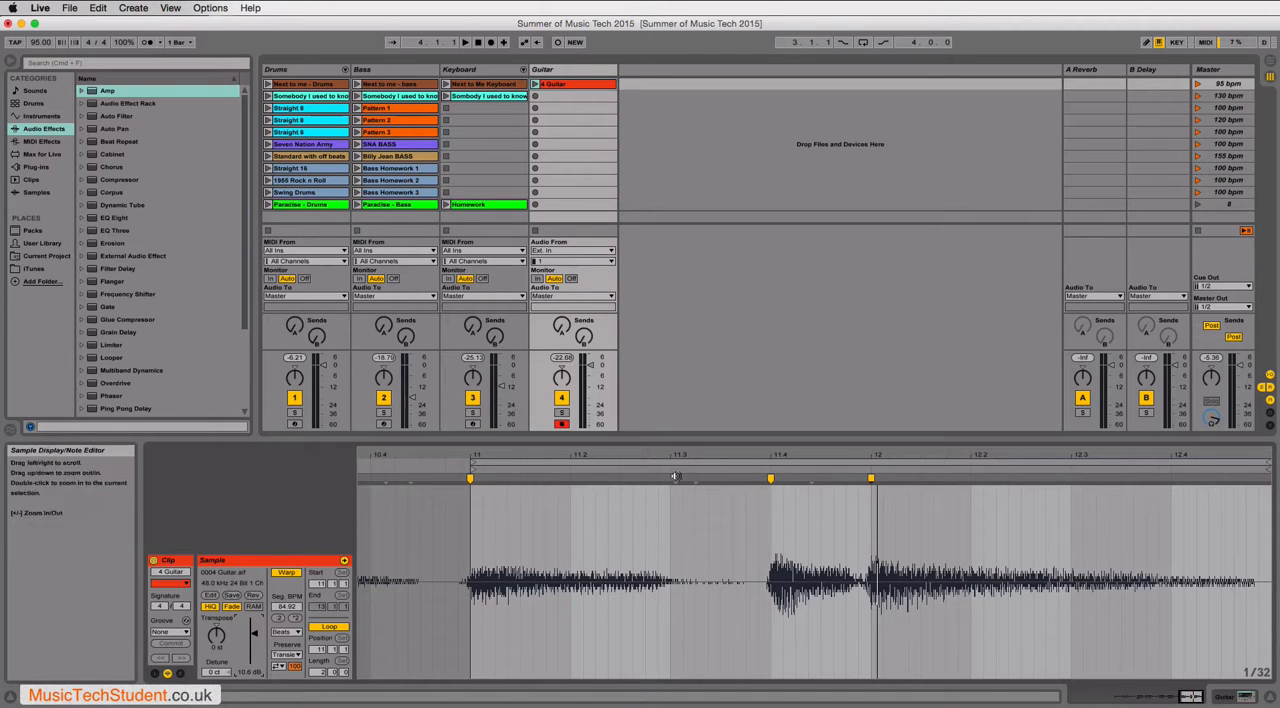
left_click(535, 84)
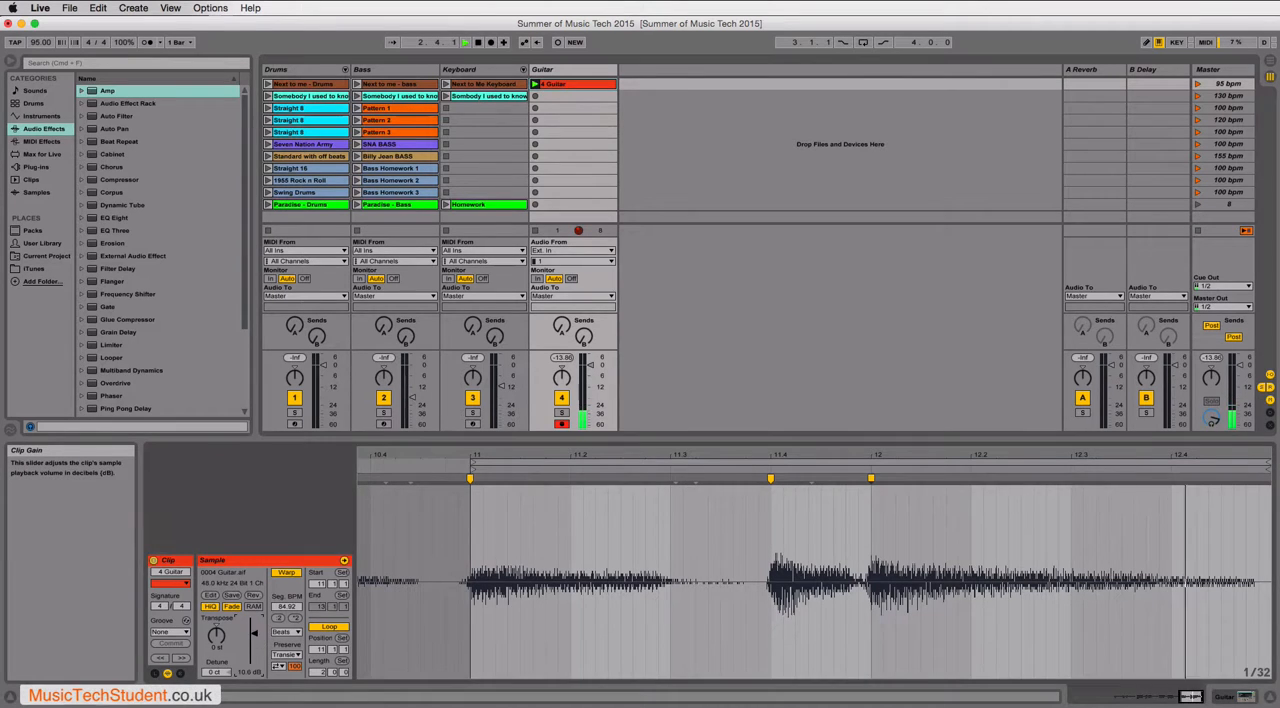
- Try a guitar clip gain of 18.9 dB, and bring it down to just under 3 dB
left_click_drag(257, 638, 258, 628)
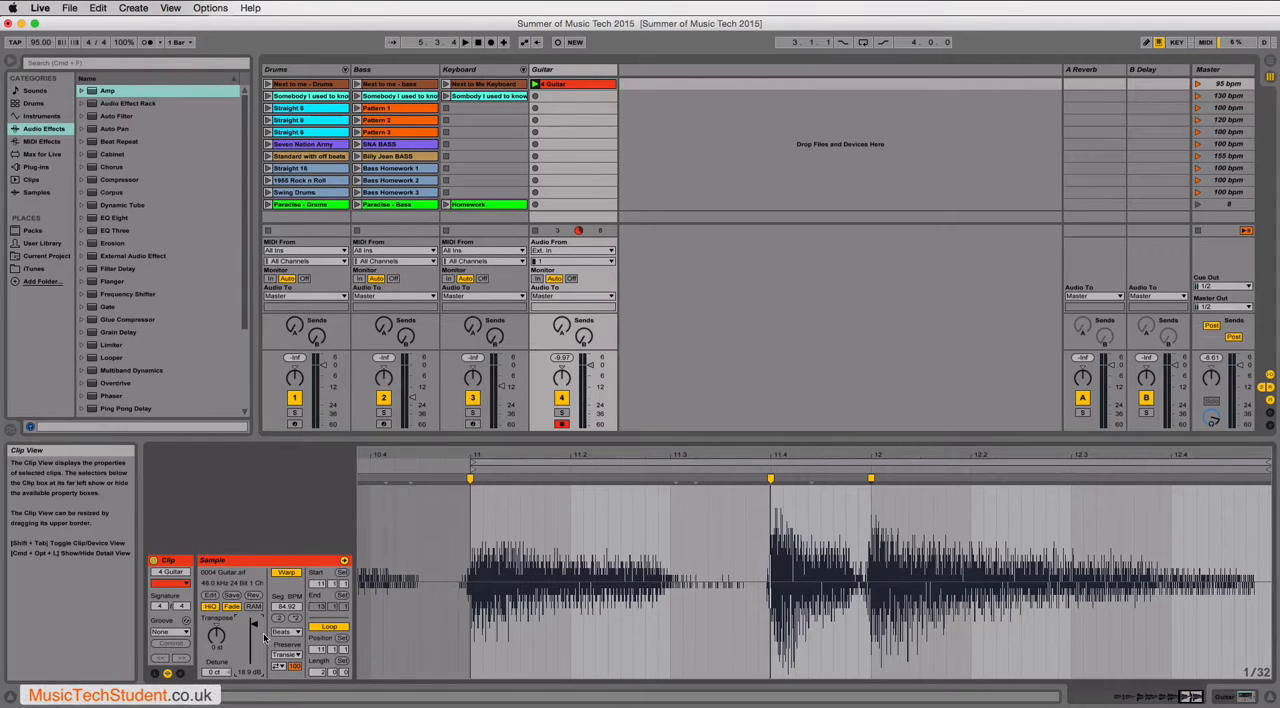
left_click_drag(253, 624, 253, 640)
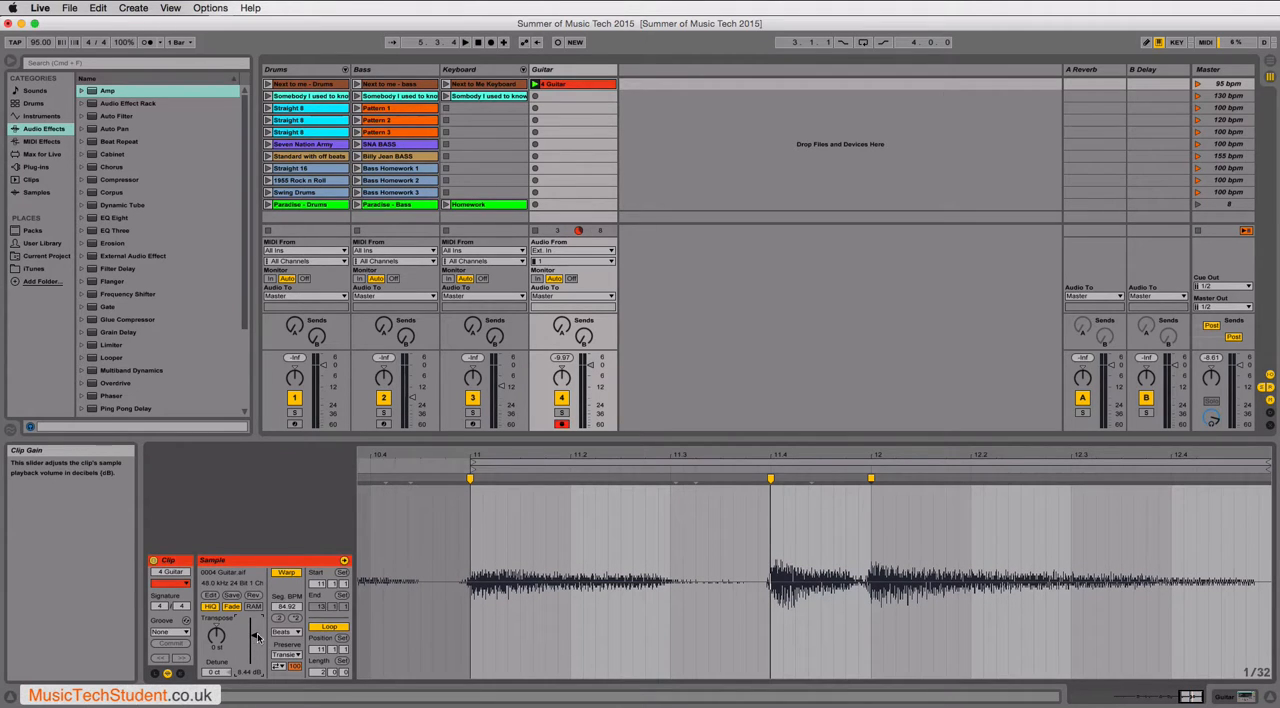
left_click_drag(253, 640, 253, 644)
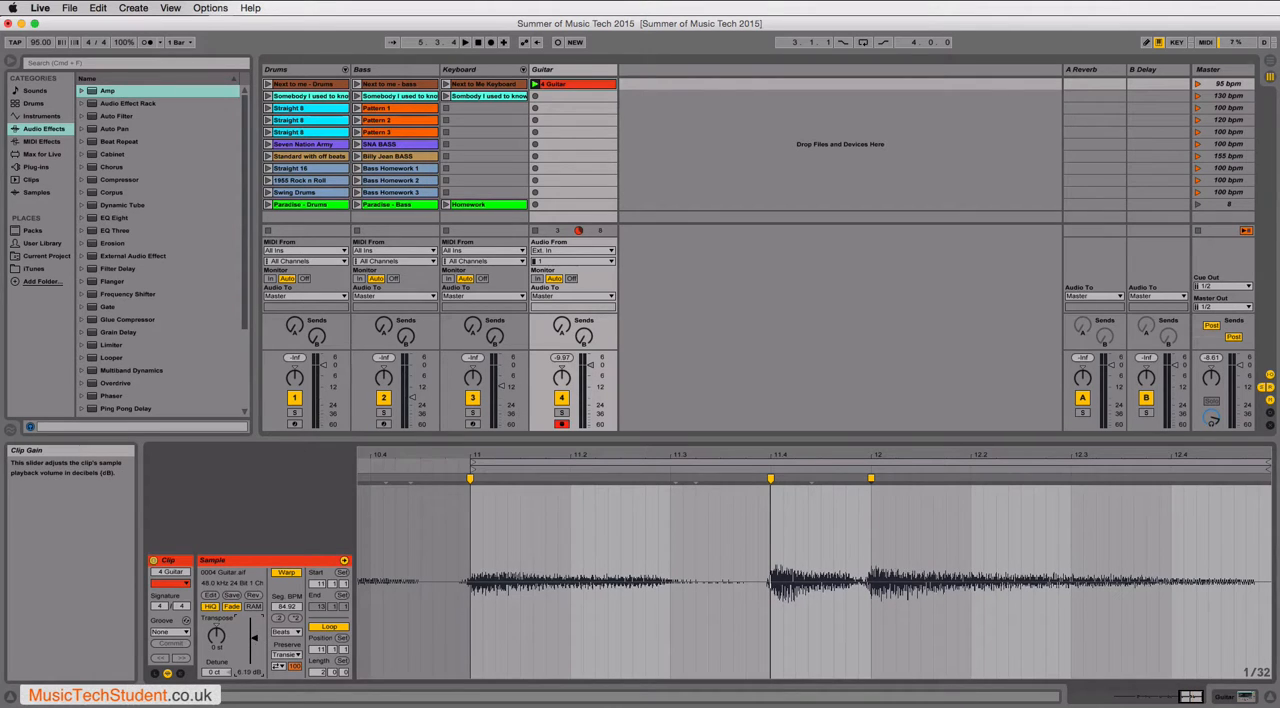
left_click_drag(253, 644, 253, 648)
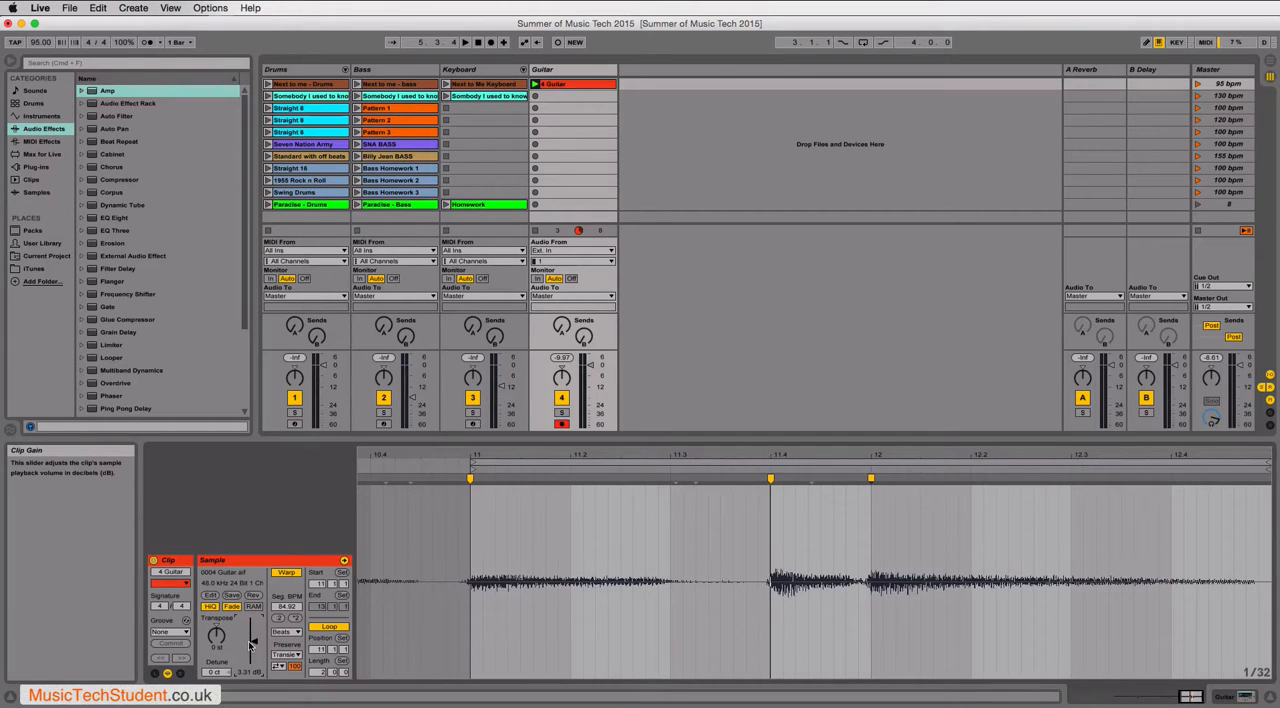
left_click_drag(253, 645, 253, 647)
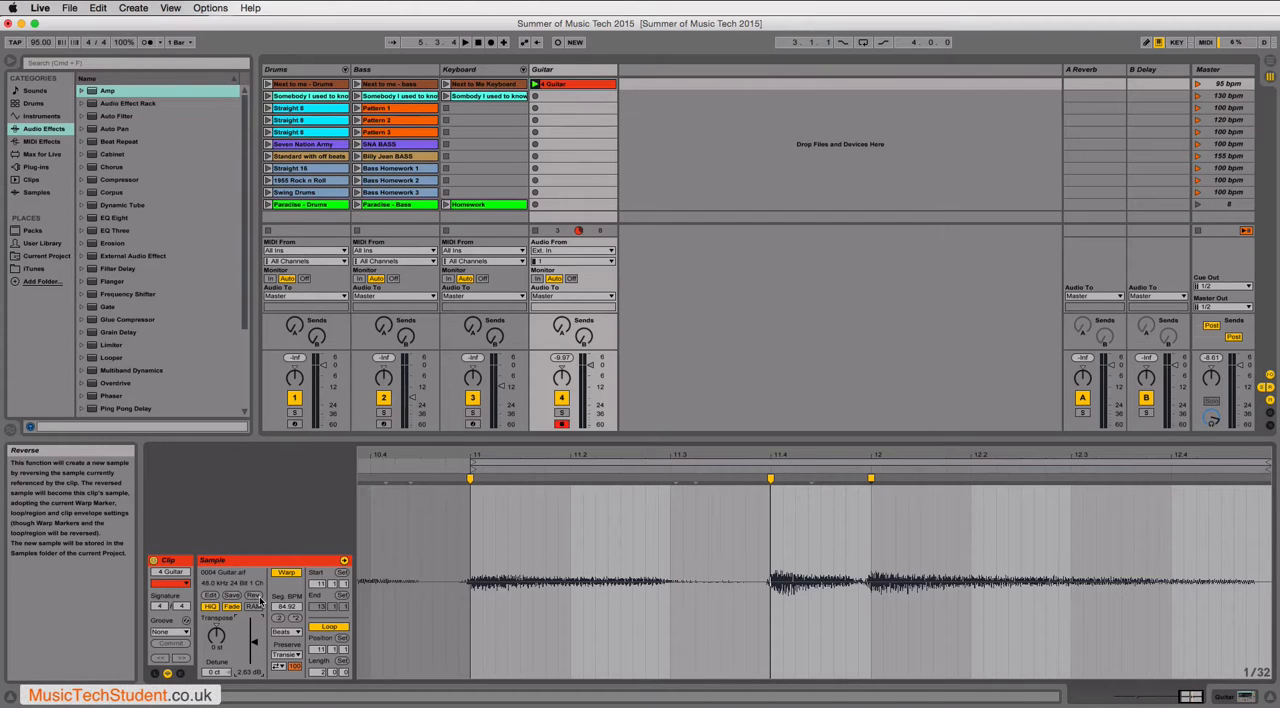
- Reverse the guitar clip's sample and play it to hear the effect
left_click(251, 598)
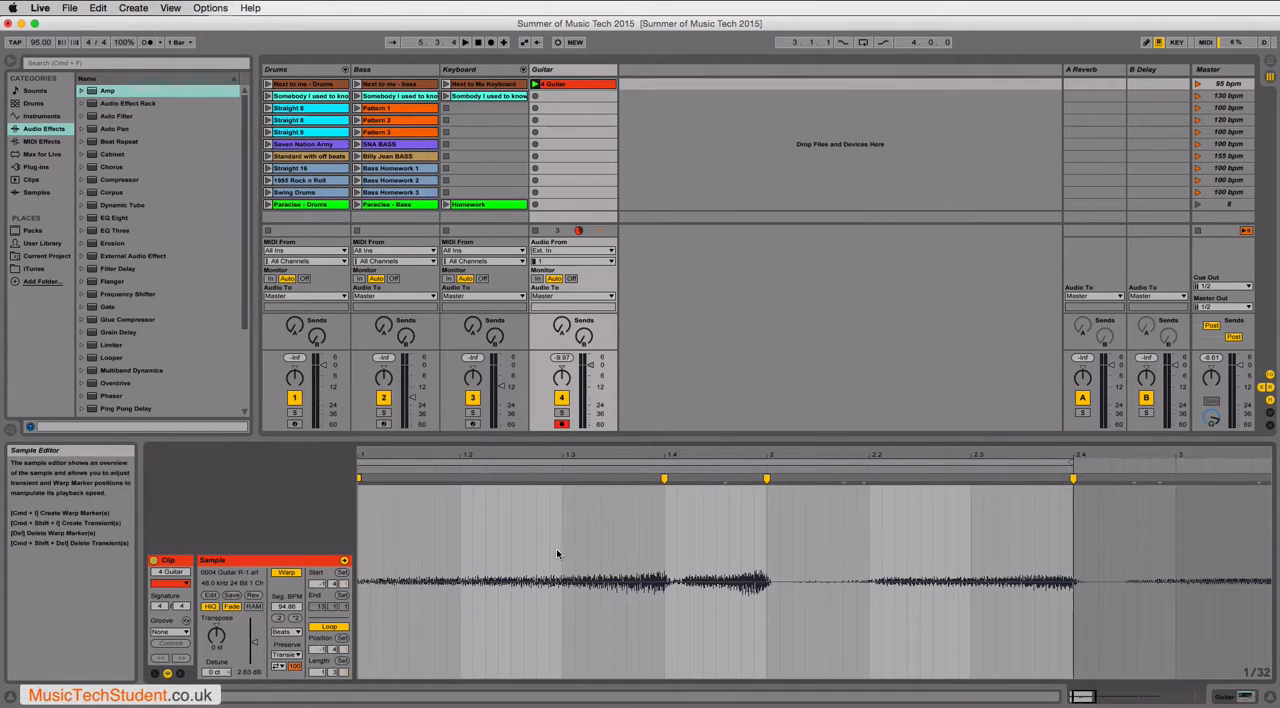
left_click(398, 481)
key("space")
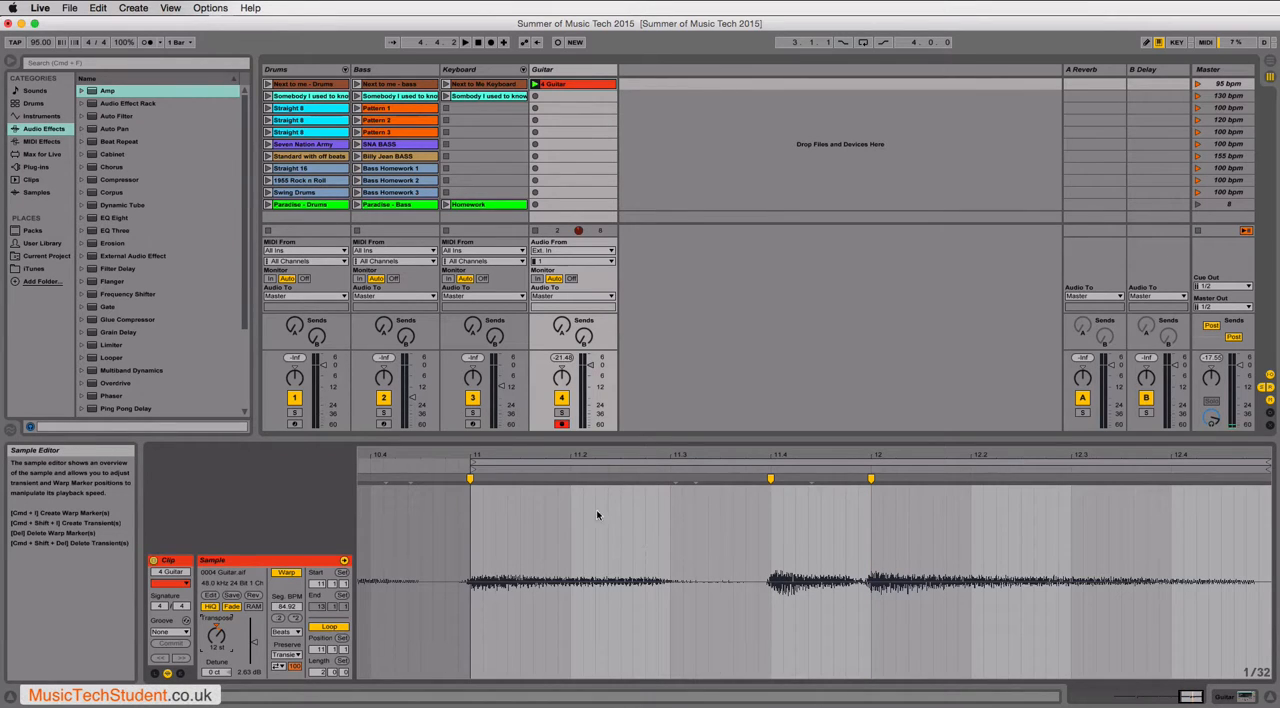
- Reset the guitar clip's transposition to 0 semitones and undo the sample reversal
key("space")
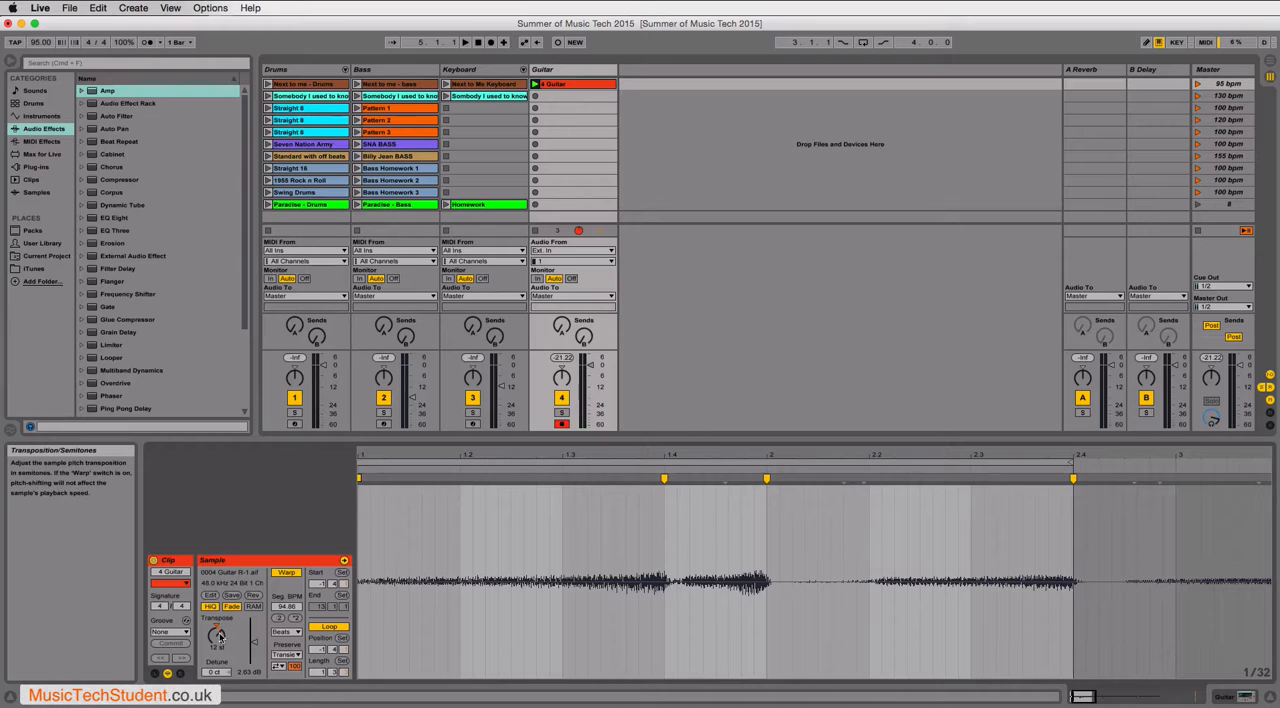
left_click(217, 627)
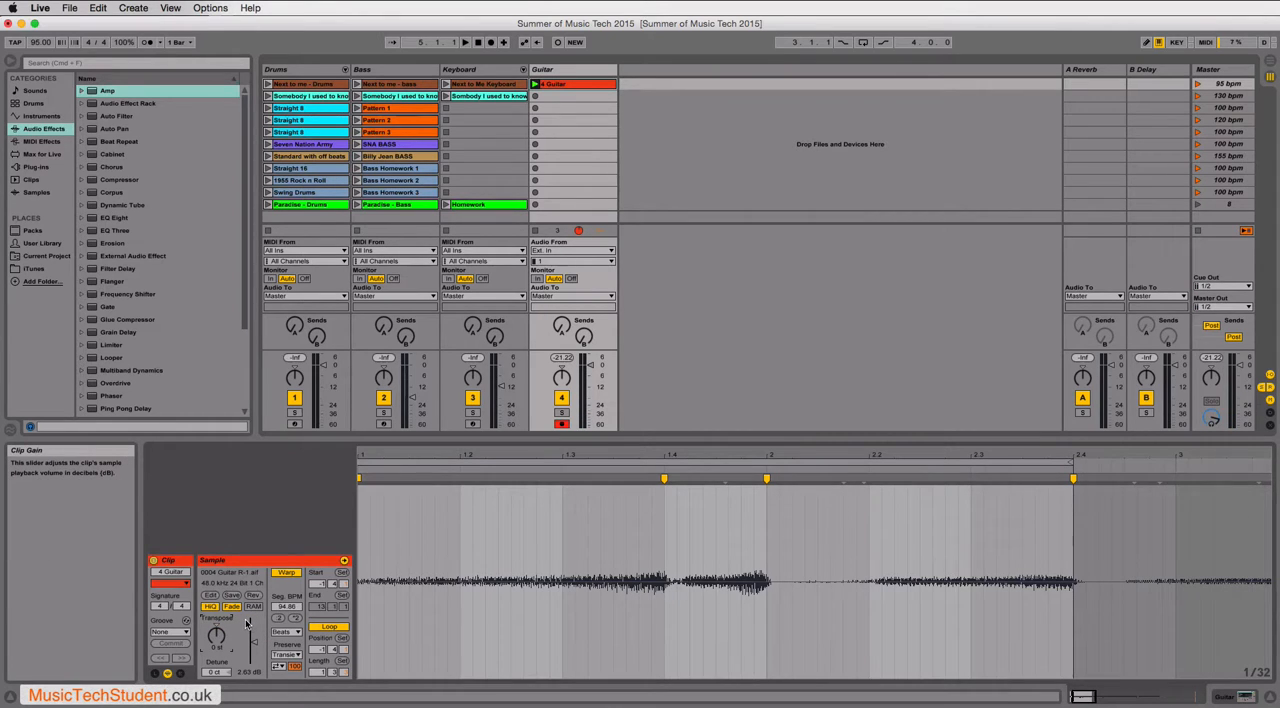
key("super+z")
key("super+z")
key("super+z")
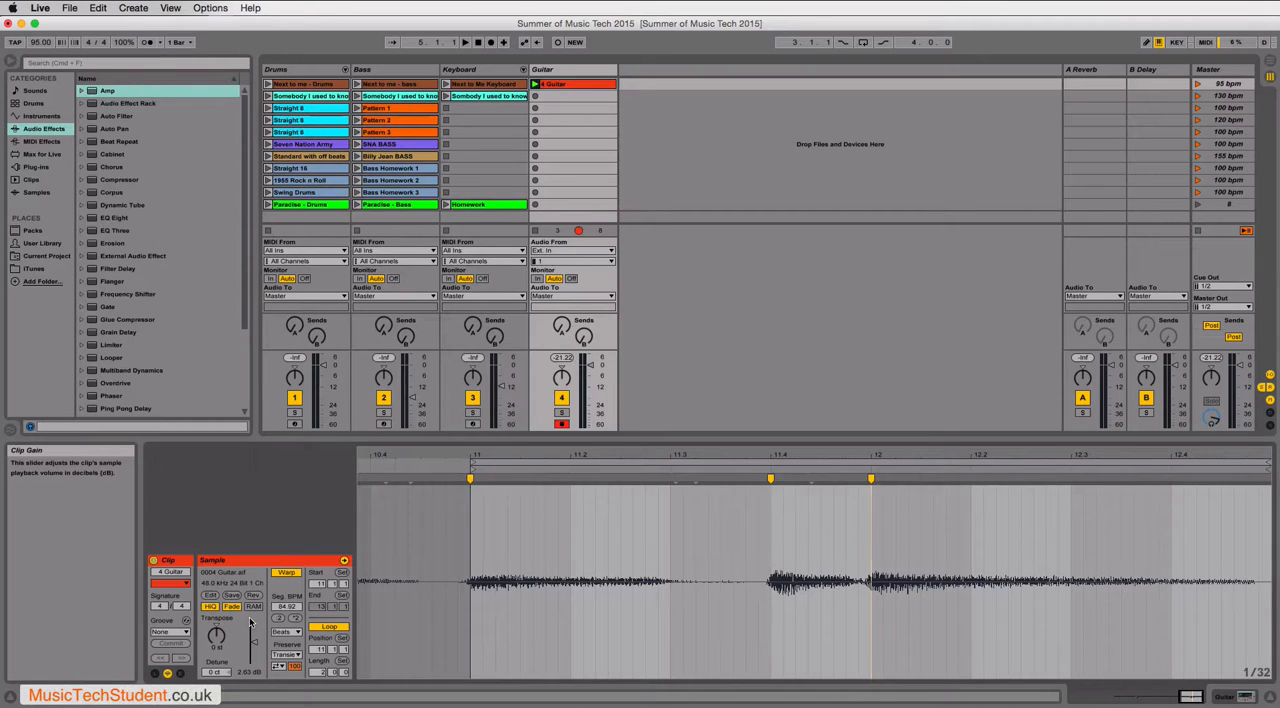
- Show the guitar clip's launch settings and set its quantization to 1/16
left_click(155, 674)
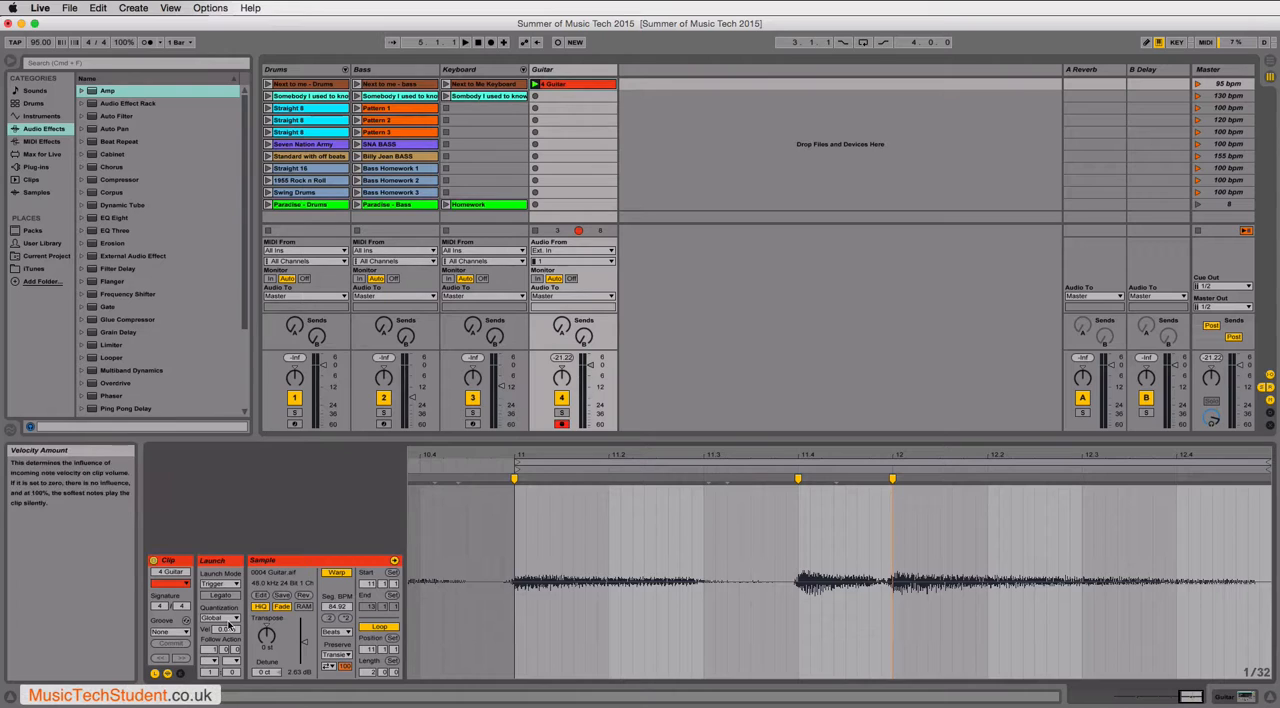
left_click(229, 620)
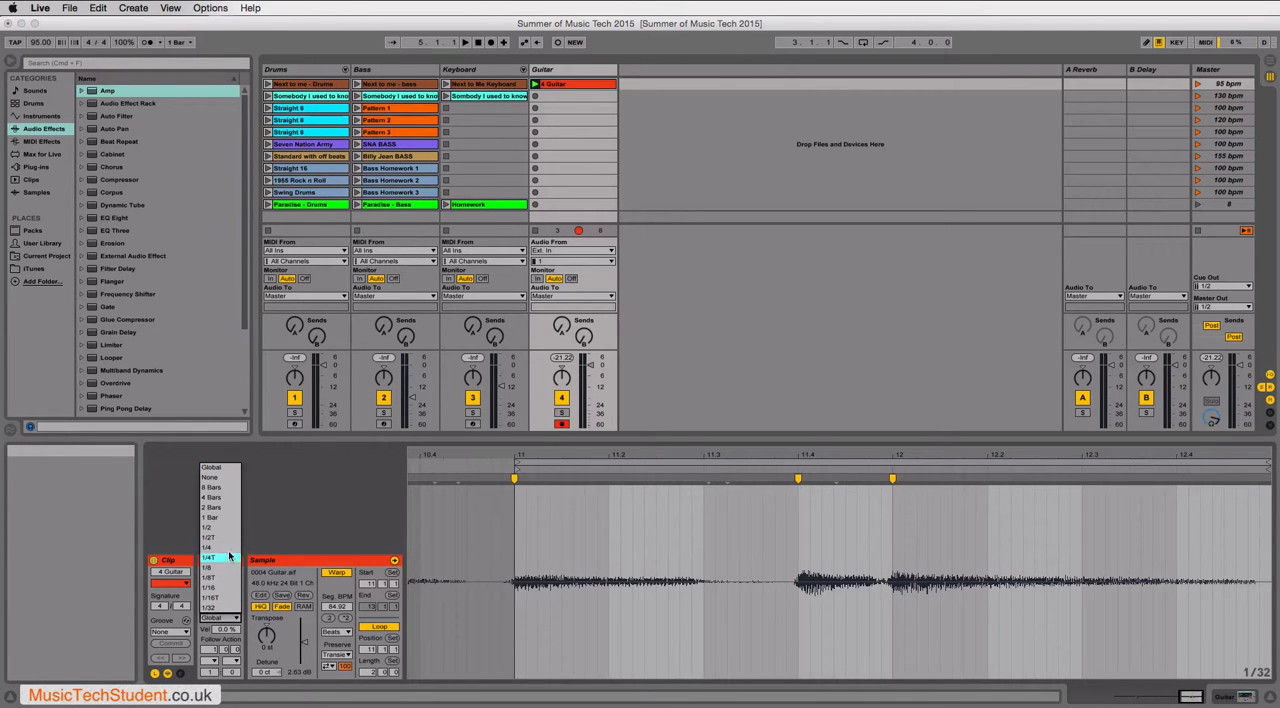
left_click(215, 588)
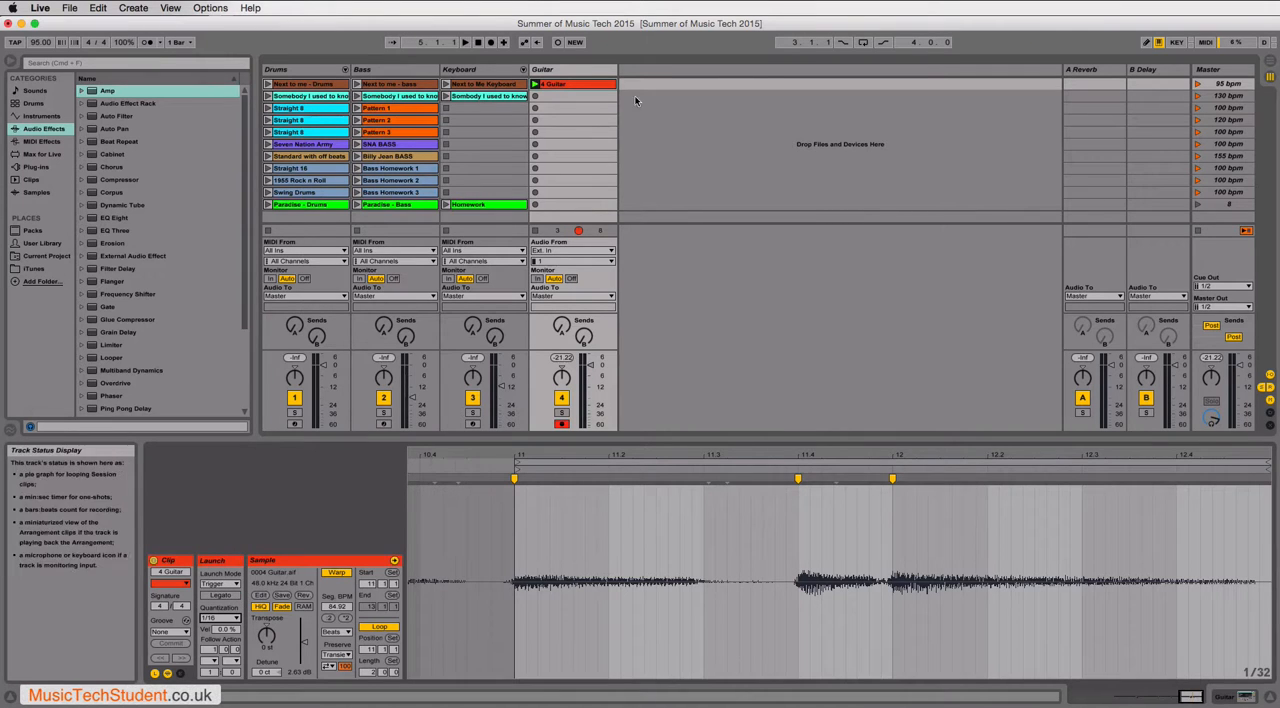
- Play the first scene and launch the guitar clip against it to test its launch timing, and hide the launch settings
left_click(1198, 84)
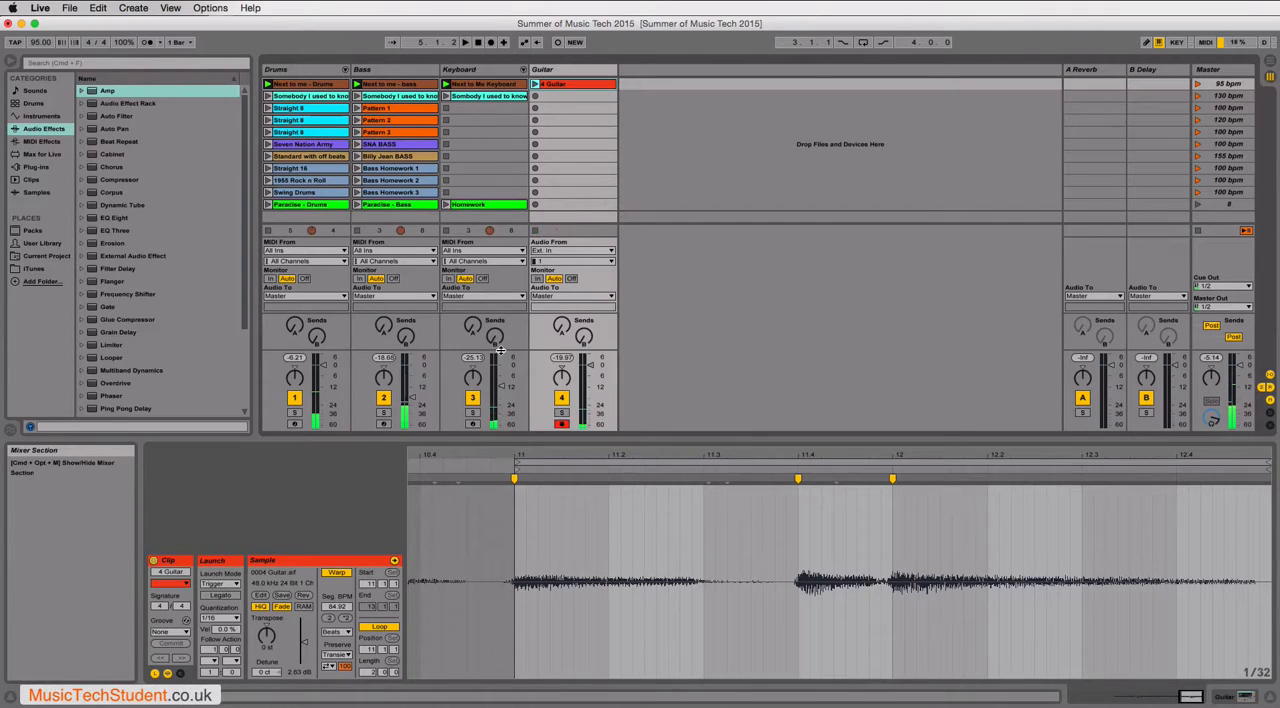
left_click(535, 85)
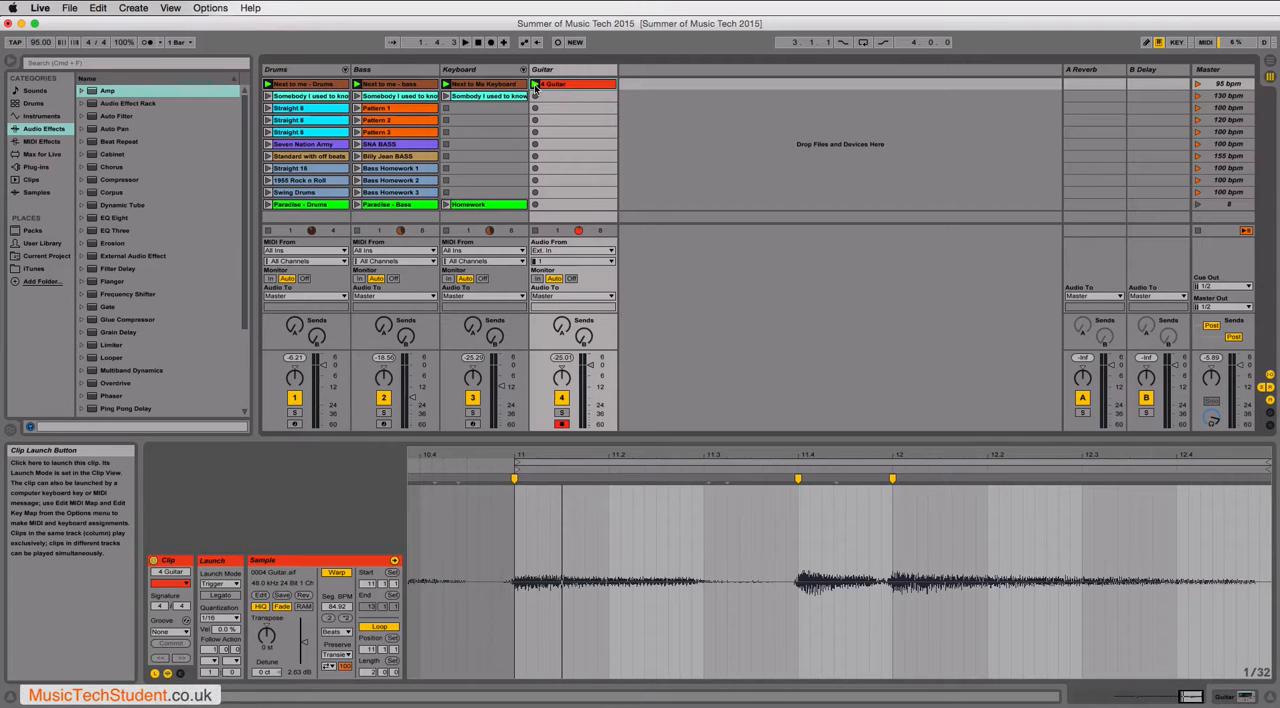
left_click(535, 85)
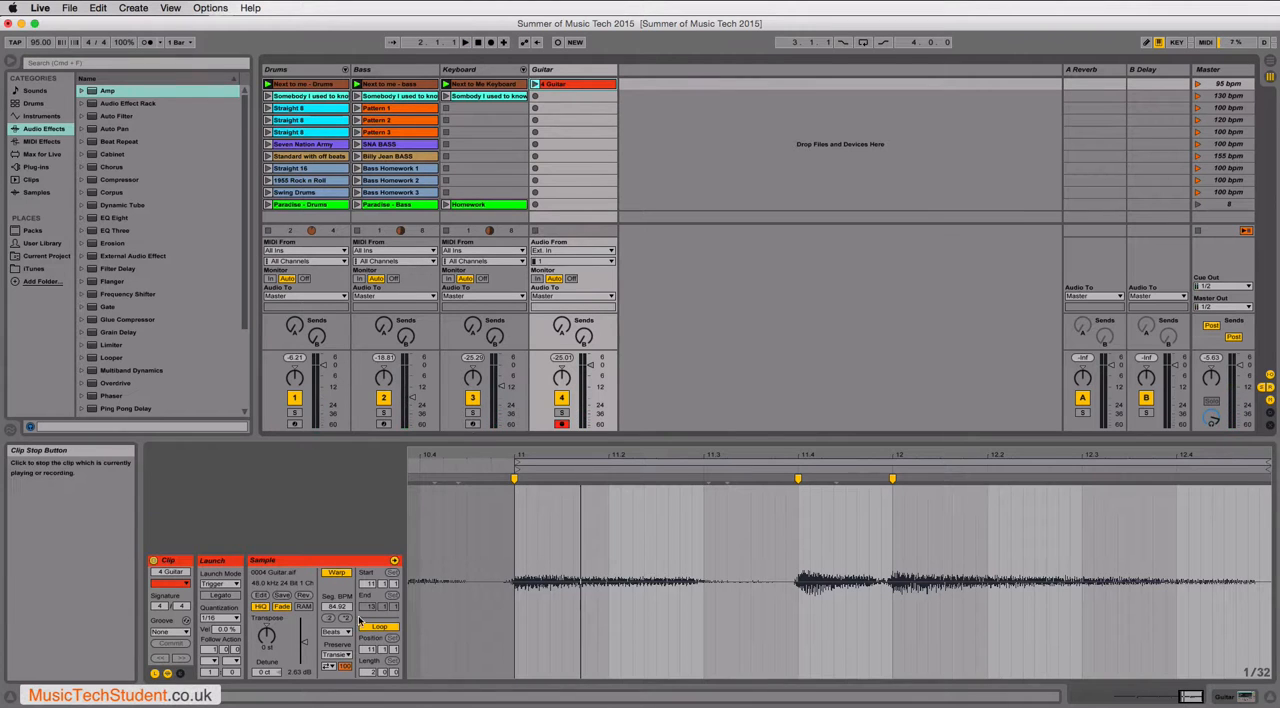
left_click(155, 673)
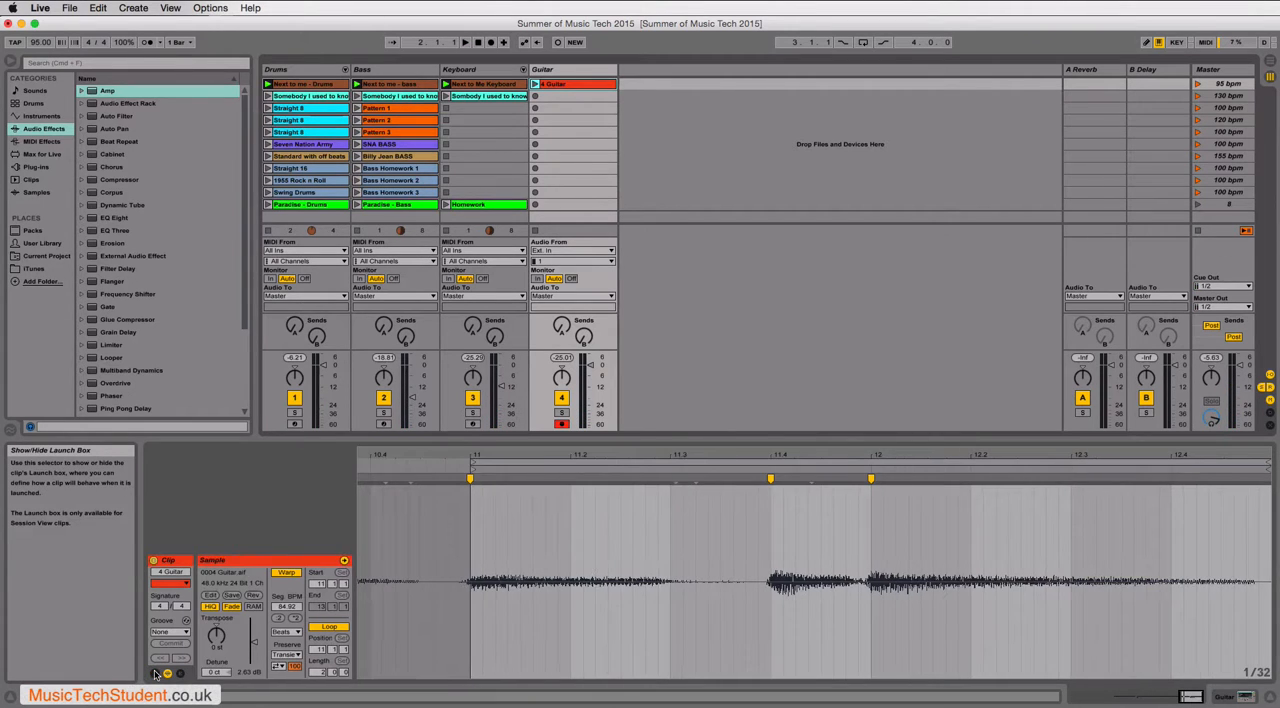